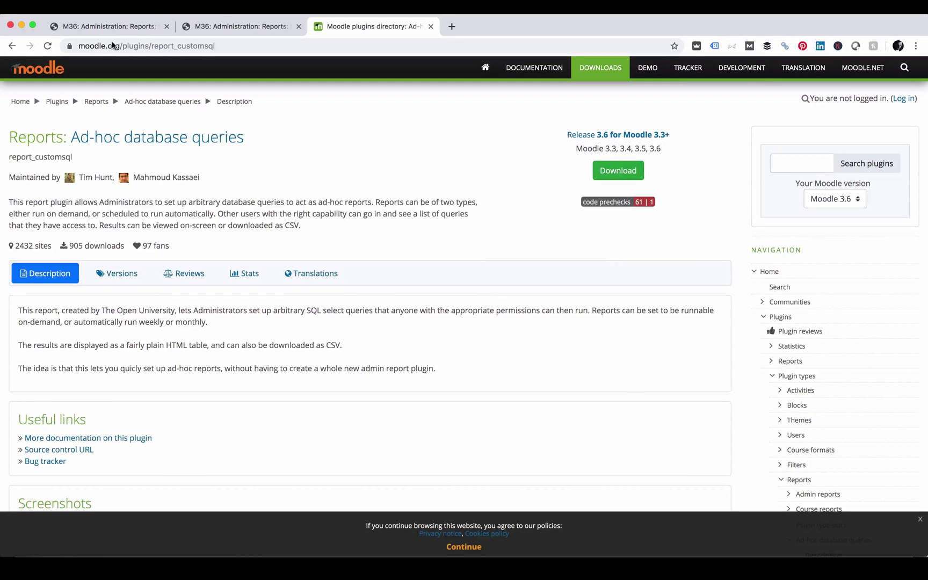
Download the report_customsql plugin package for Moodle 3.6 from the plugins directory
double_click(158, 46)
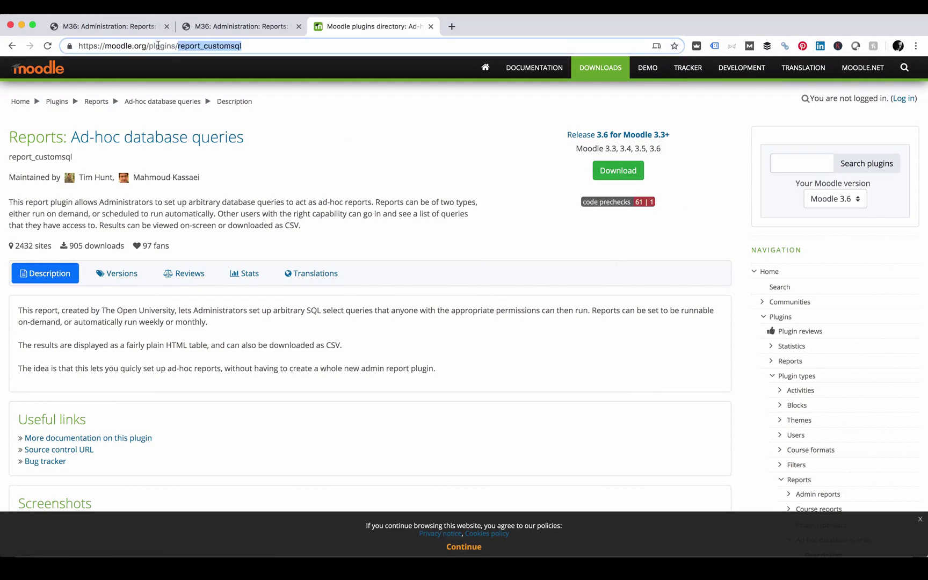
click(408, 136)
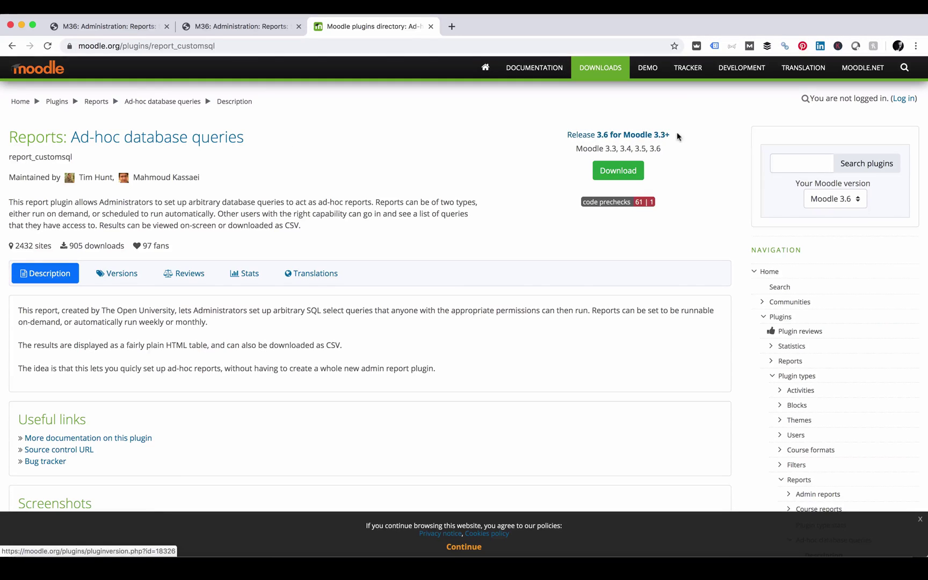
click(856, 200)
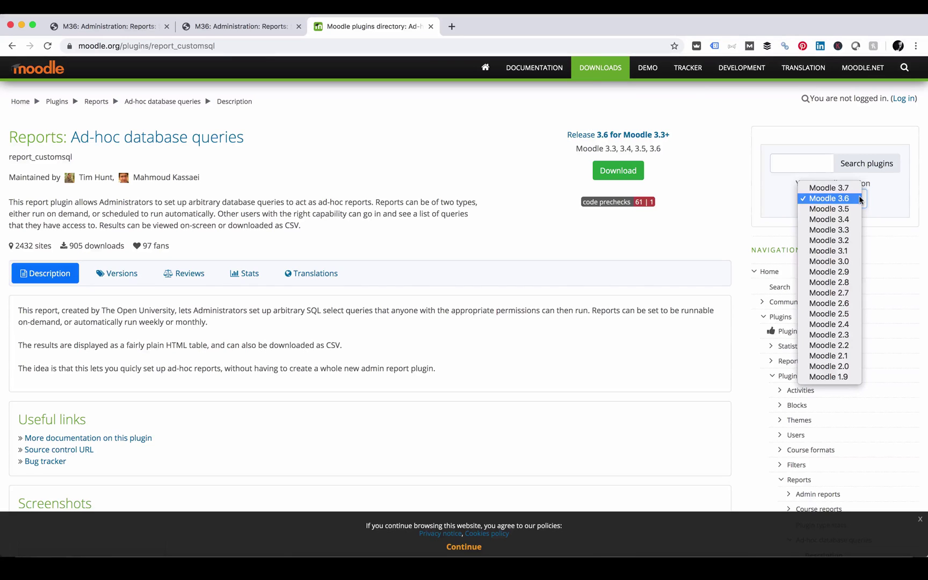
click(712, 186)
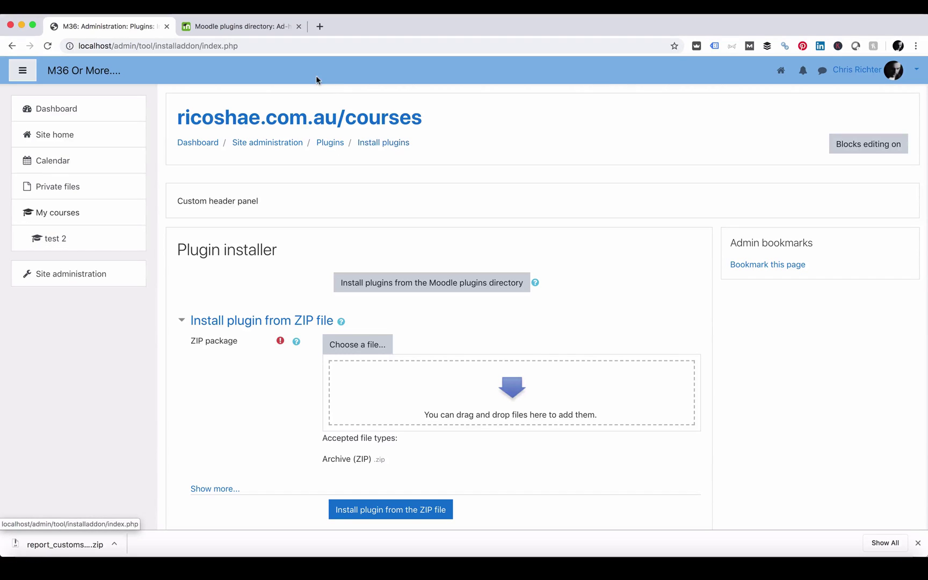
Upload the report_customsql zip, install it, and continue past the successful validation
drag(65, 544, 482, 394)
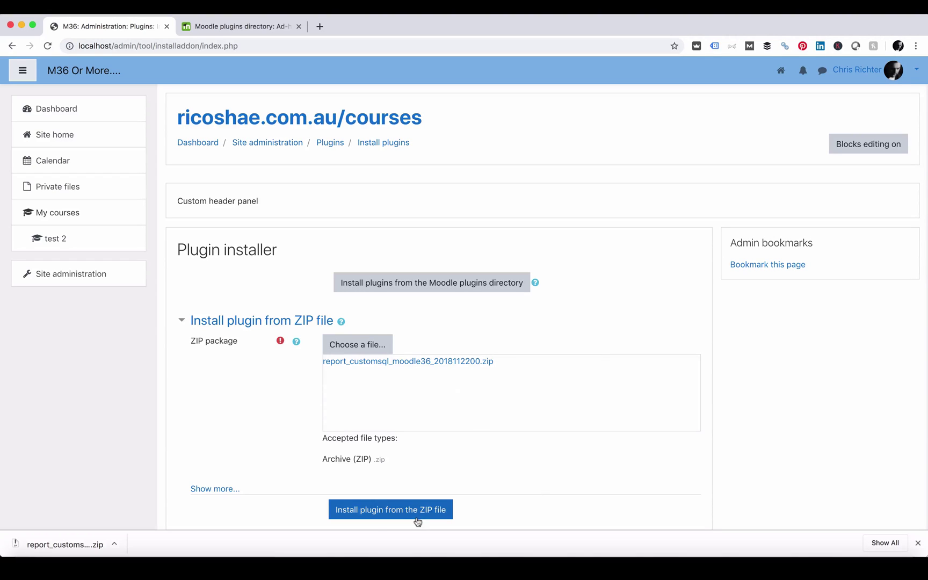
click(385, 513)
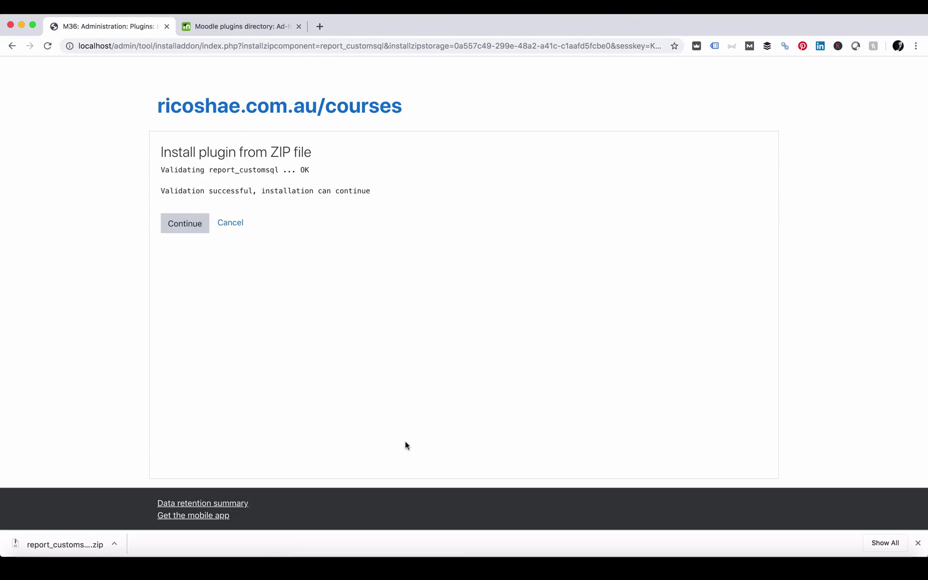
click(185, 224)
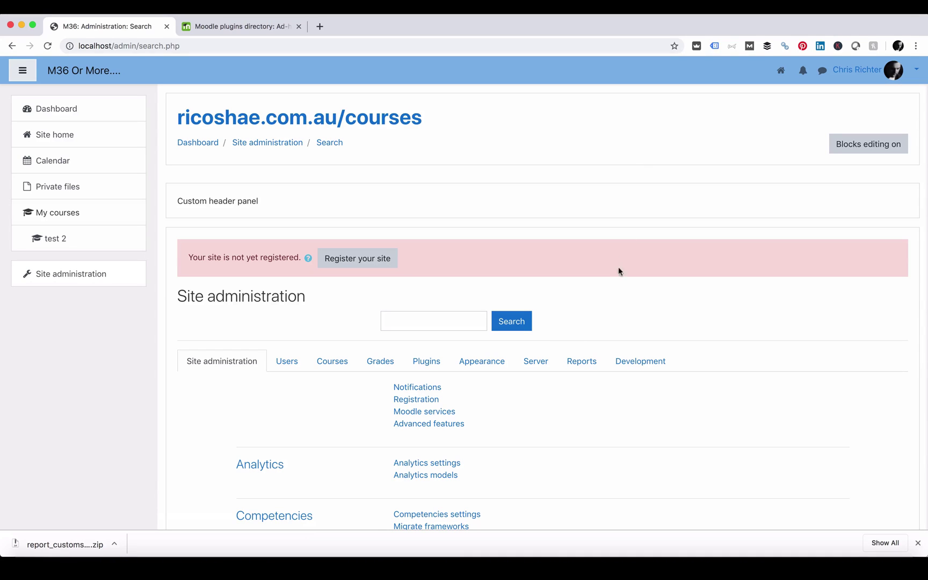
Go to Reports > Ad-hoc database queries in Site administration and begin a new query
click(580, 361)
scroll(578, 316, down, 1)
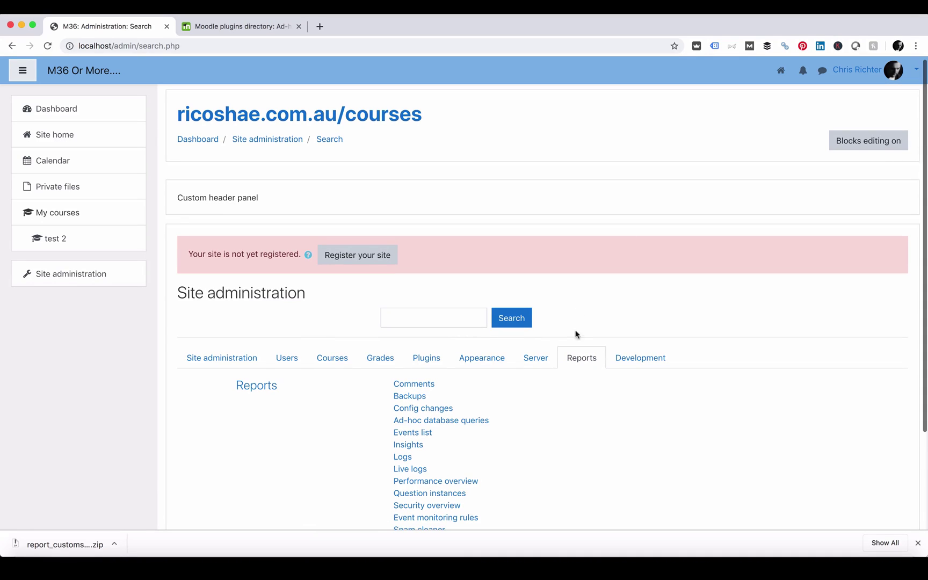
click(418, 423)
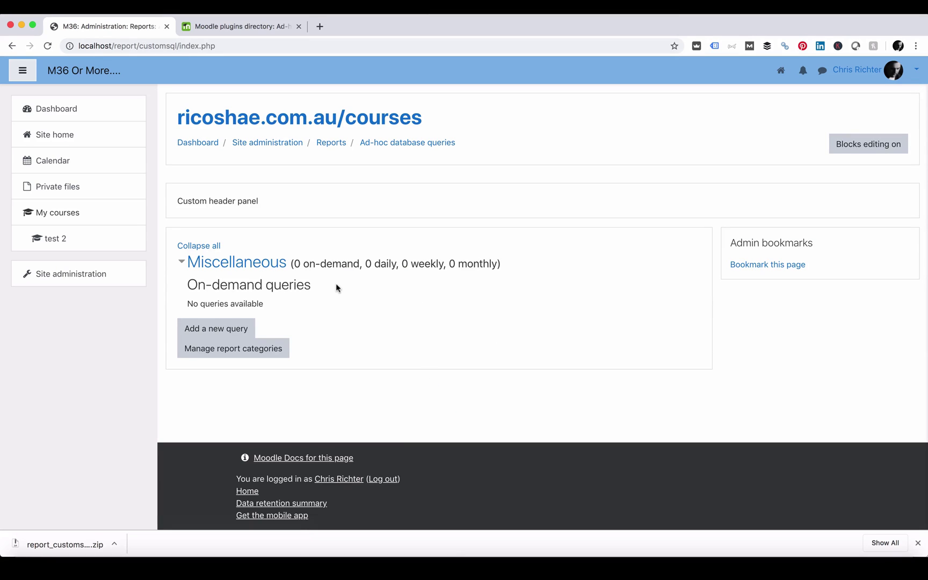
click(218, 329)
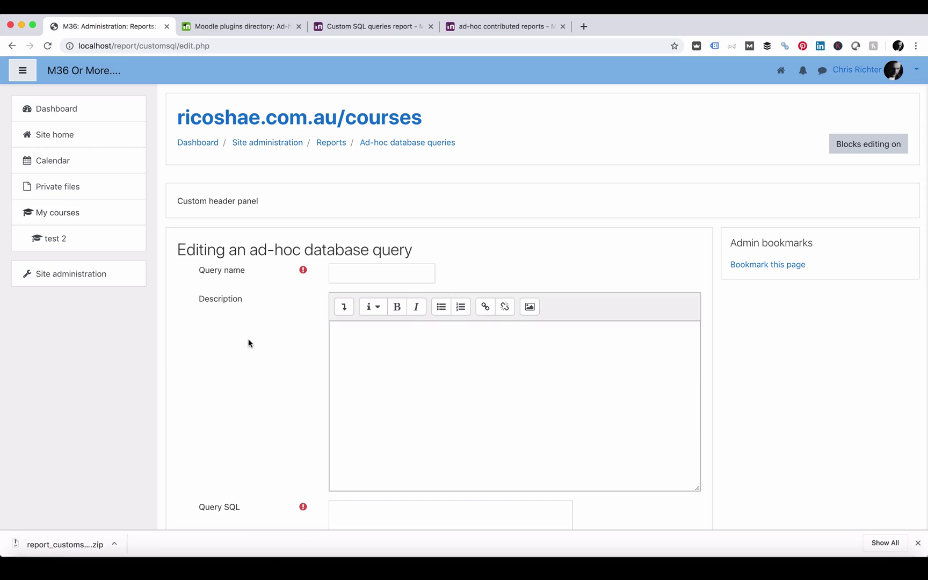
Paste the enrolment-count SQL into the Query SQL box
click(343, 273)
scroll(370, 373, down, 3)
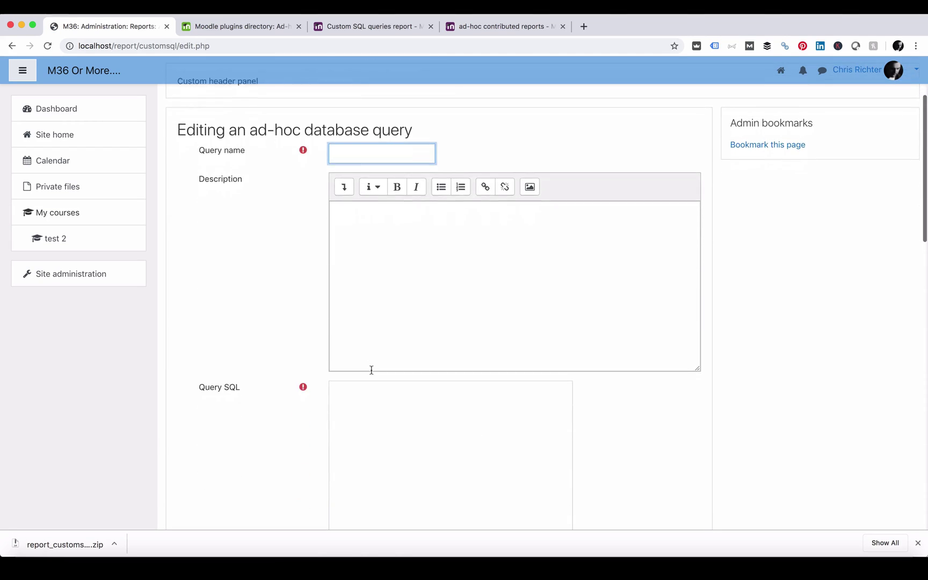
click(363, 391)
text(SELECT c.fullname, COUNT(ue.id) AS Enroled FROM prefix_course AS c JOIN prefix_enrol AS en ON en.courseid = c.id JOIN prefix_user_enrolments AS ue ON ue.enrolid = en.id GROUP BY c.id ORDER BY c.fullname)
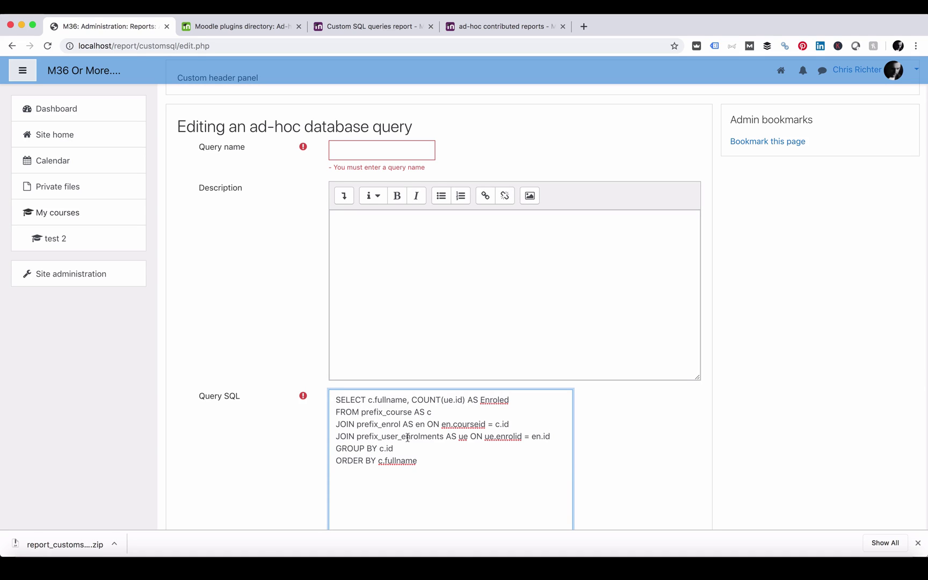
Name the query 'Users in Course', verify its SQL, and save it
click(341, 147)
text(Users in )
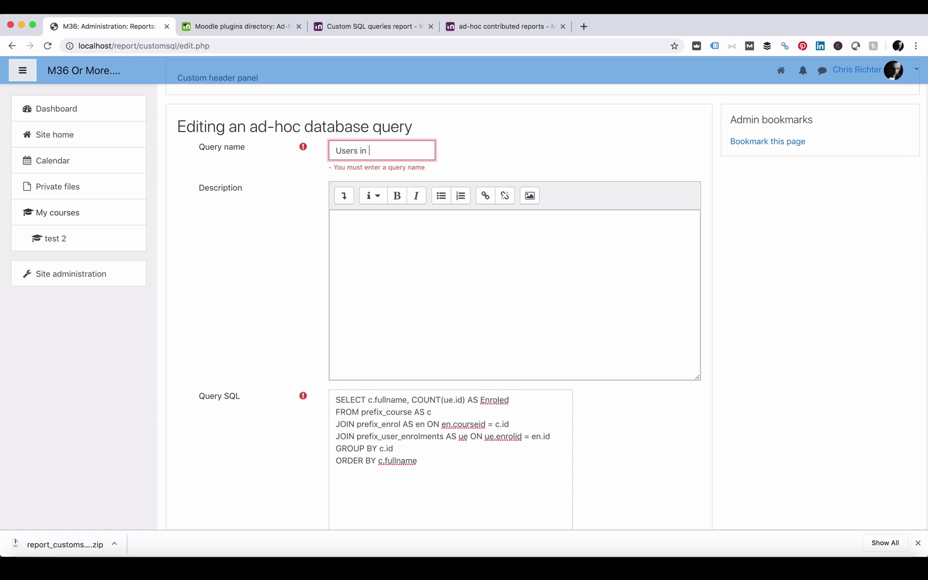
text(Course)
scroll(269, 248, down, 5)
scroll(271, 251, down, 5)
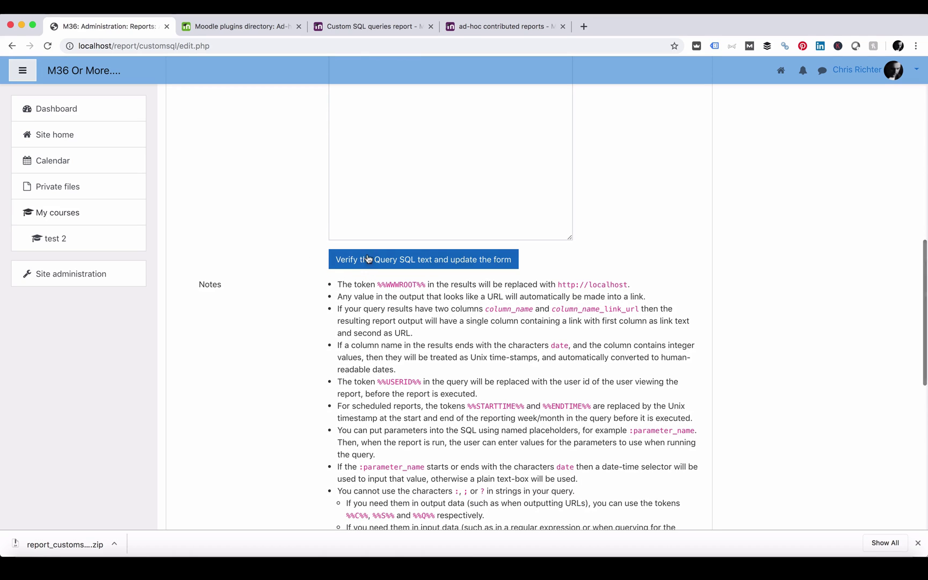
click(371, 260)
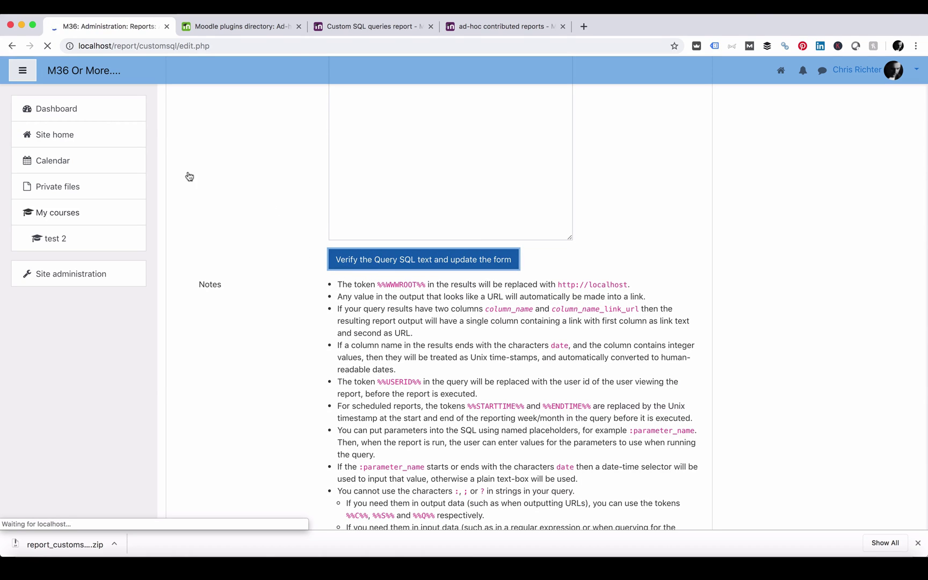
scroll(236, 233, down, 15)
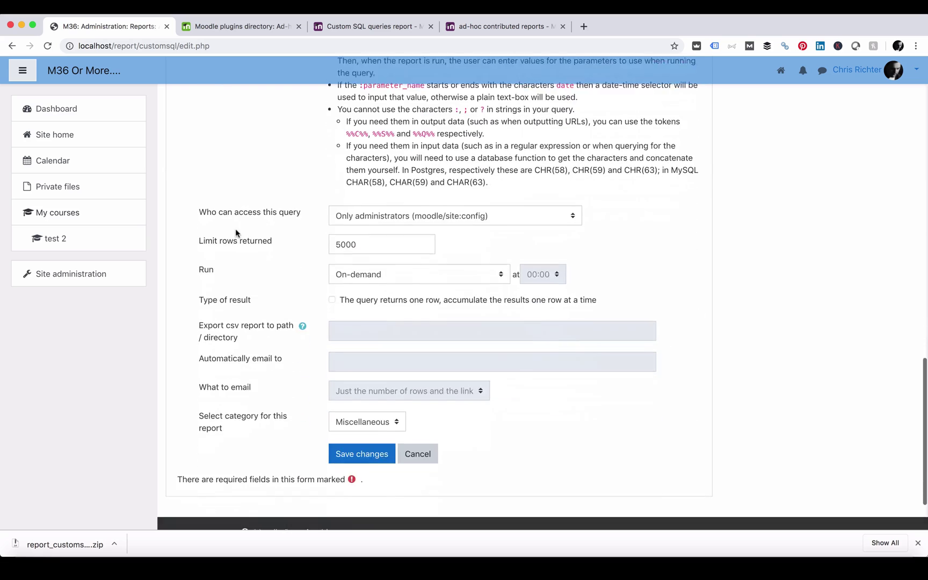
click(364, 387)
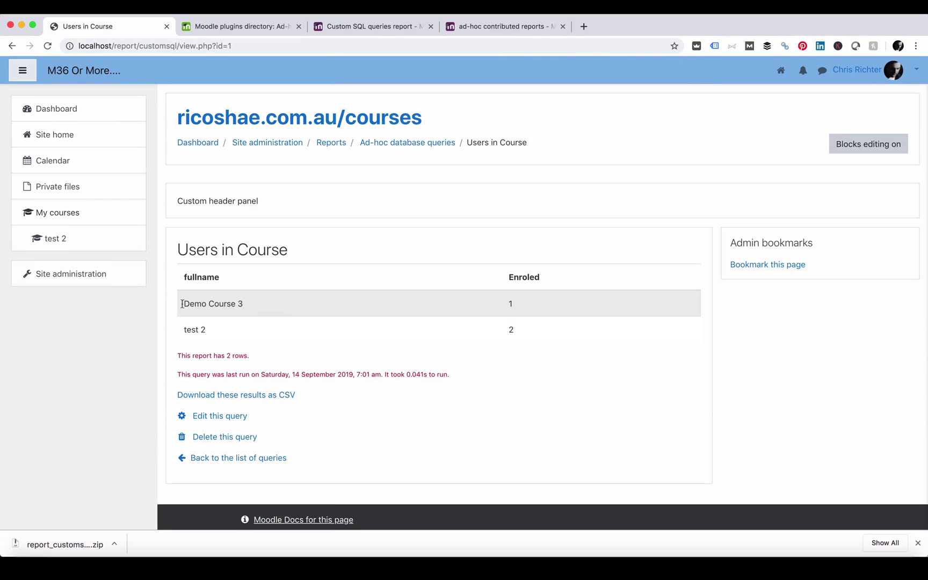
drag(182, 304, 512, 302)
click(515, 305)
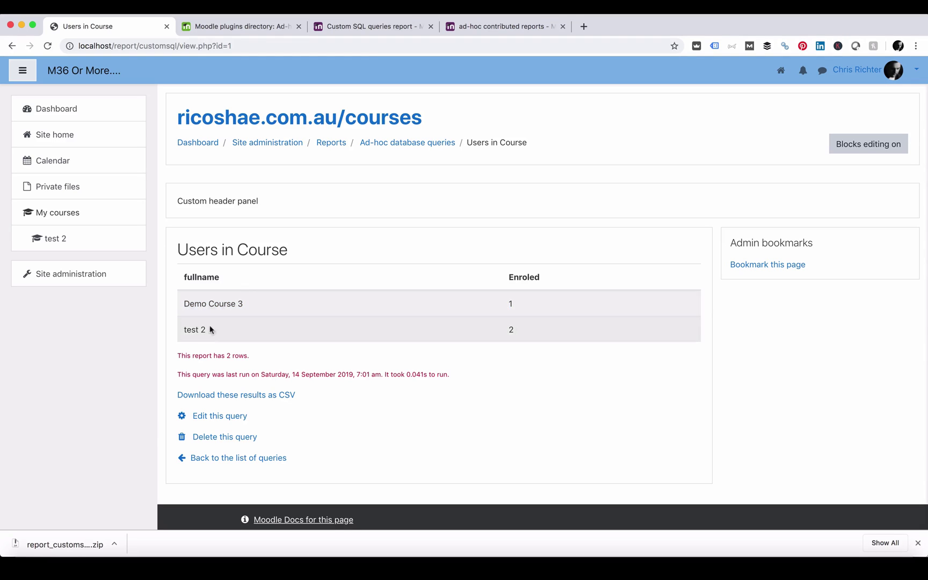
drag(184, 330, 232, 332)
drag(516, 332, 507, 327)
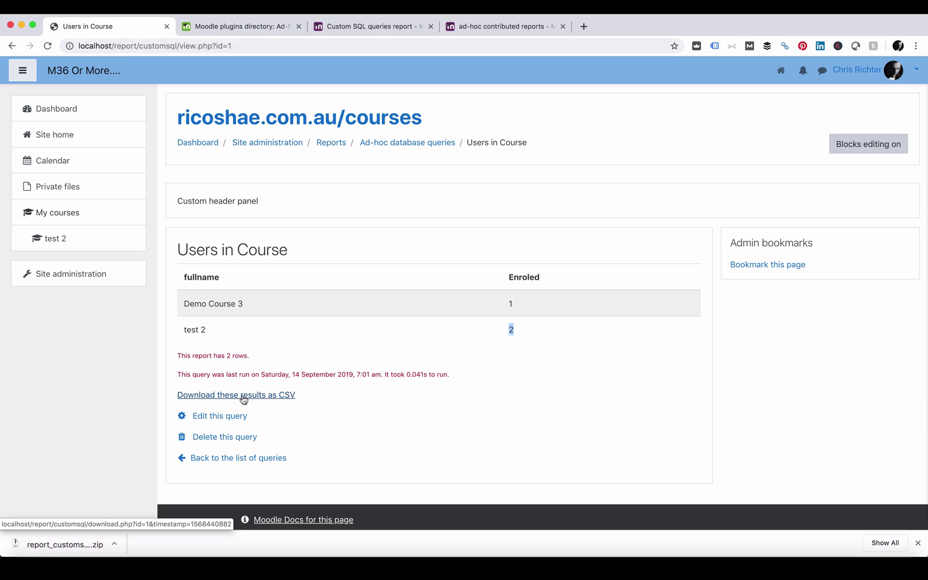
From the query list, add 'Courses without teachers' with the teacher-count SQL and save it
click(240, 460)
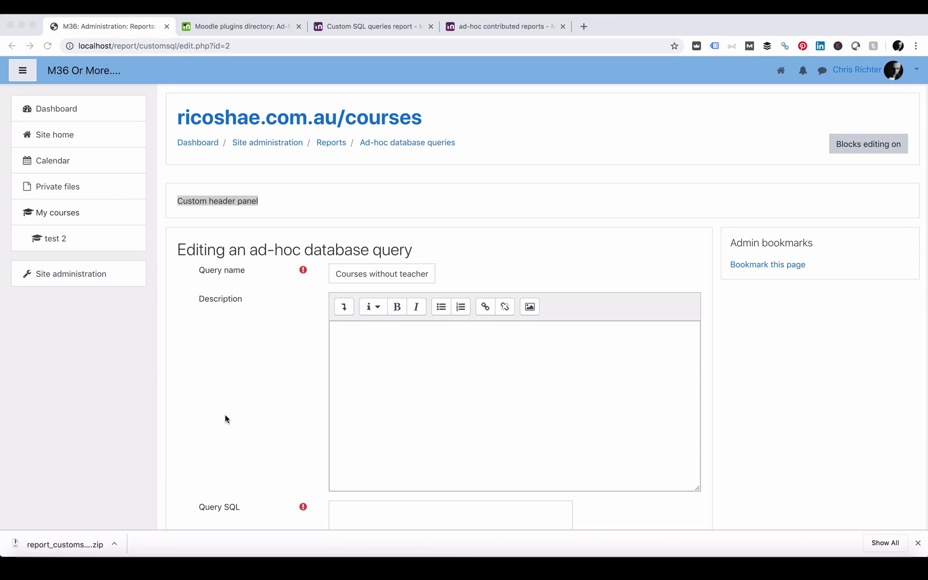
scroll(225, 418, down, 2)
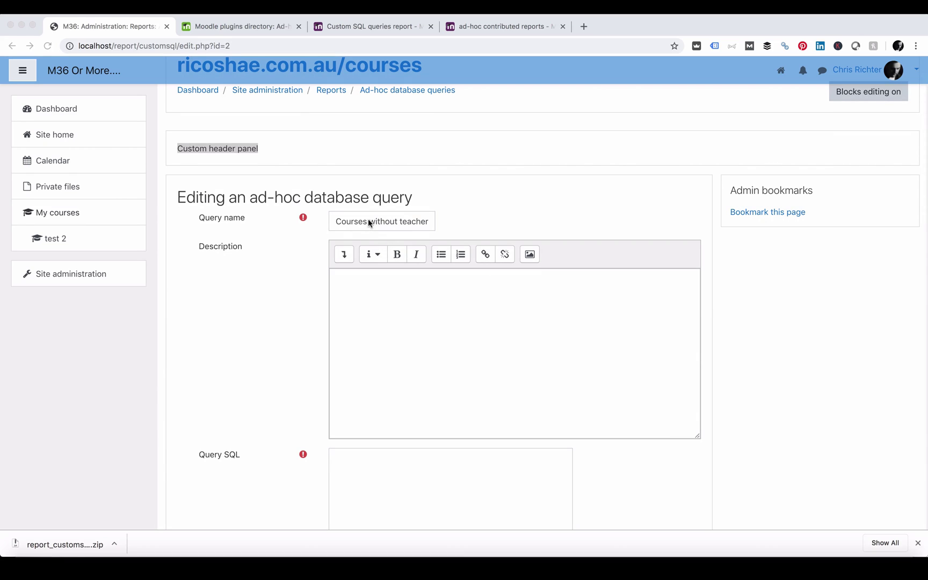
drag(366, 221, 444, 222)
scroll(275, 303, down, 5)
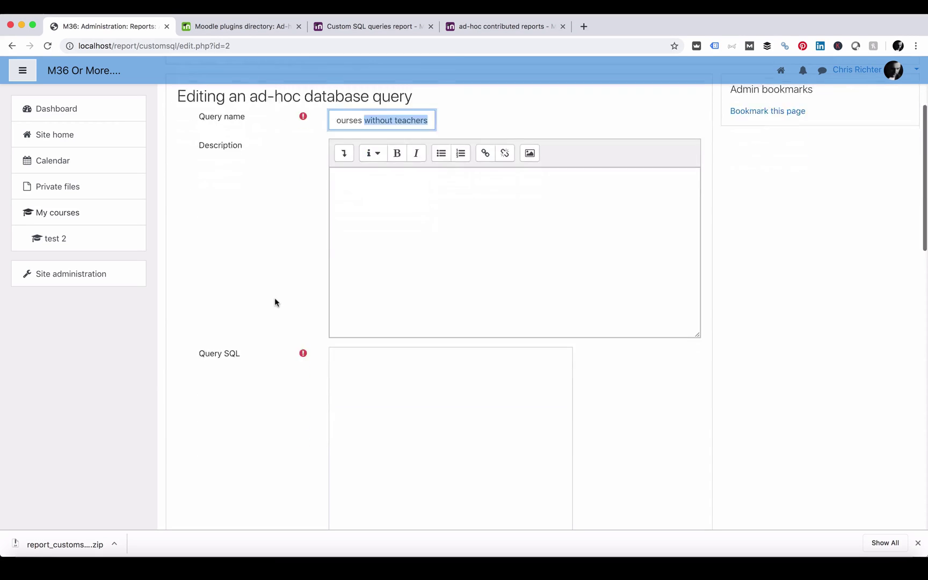
scroll(323, 279, down, 3)
click(380, 261)
text(SELECT c.fullname AS Course,(SELECT COUNT( ra.userid ) AS Users FROM prefix_role_assignments AS ra JOIN prefix_context AS ctx ON ra.contextid = ctx.id WHERE ra.roleid = 3 AND ctx.instanceid = c.id) AS Teachers FROM prefix_course AS c ORDER BY Teachers ASC)
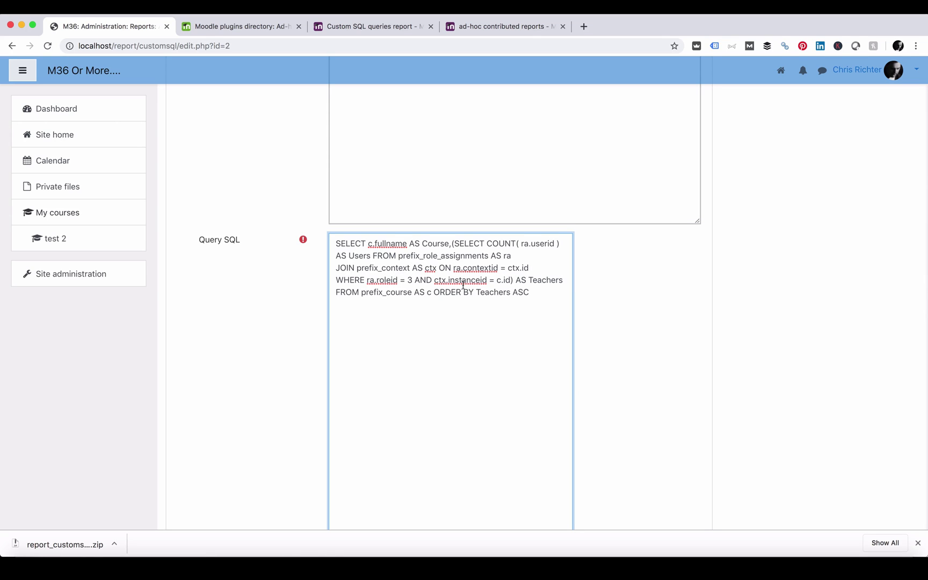
scroll(463, 285, down, 10)
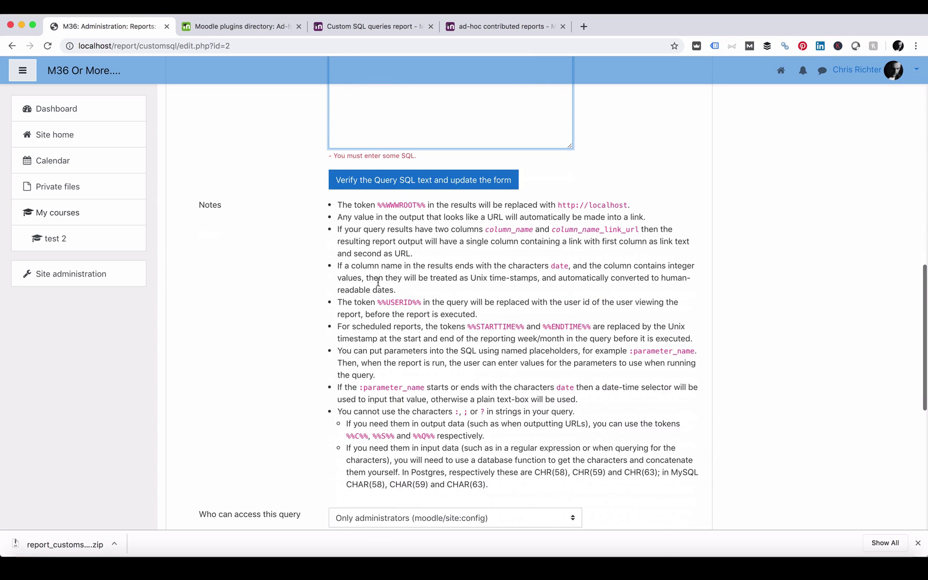
scroll(380, 281, down, 8)
click(361, 397)
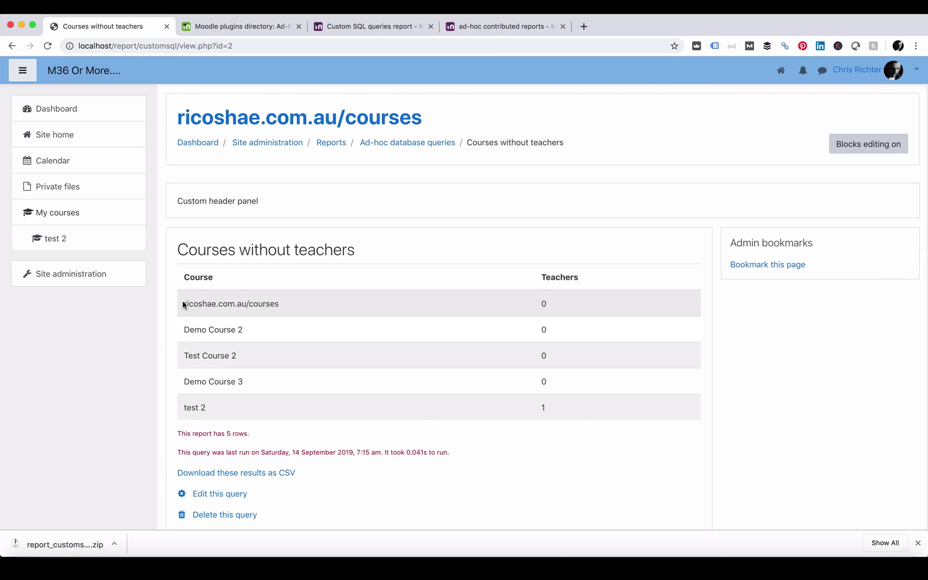
drag(182, 304, 286, 305)
drag(186, 329, 261, 334)
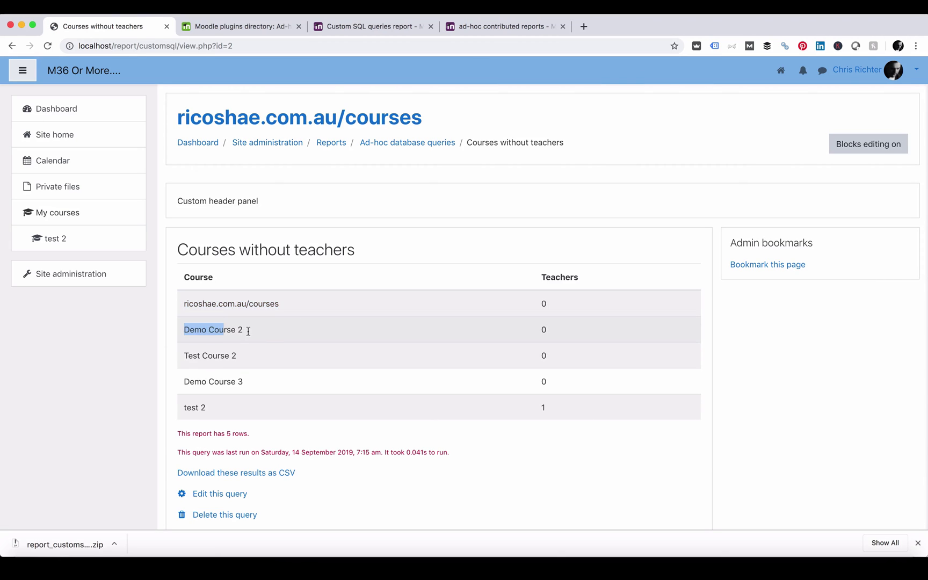
drag(550, 320, 532, 328)
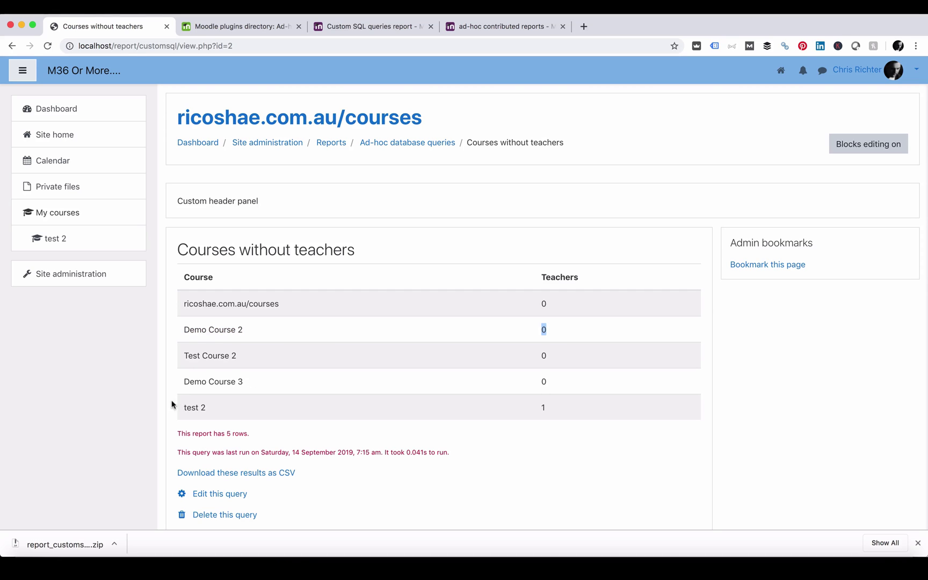
drag(183, 409, 257, 411)
drag(554, 408, 535, 409)
click(338, 383)
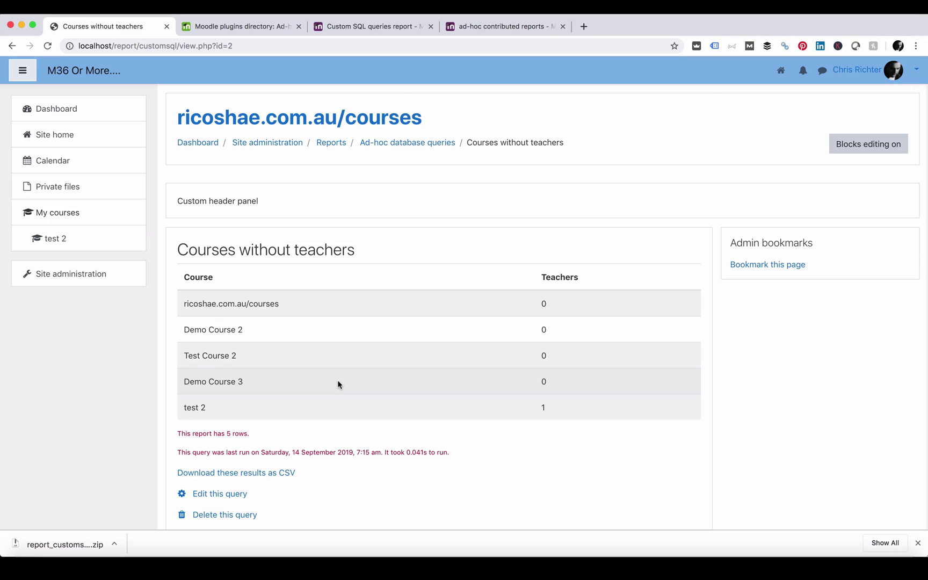